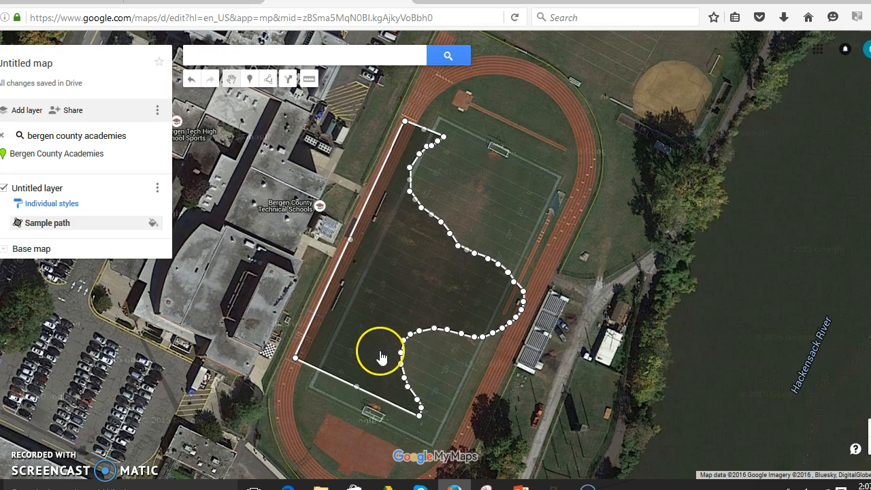
# Step: Try to measure distances up the football field from the lower end of the sample path's curve
pyautogui.click(311, 80)
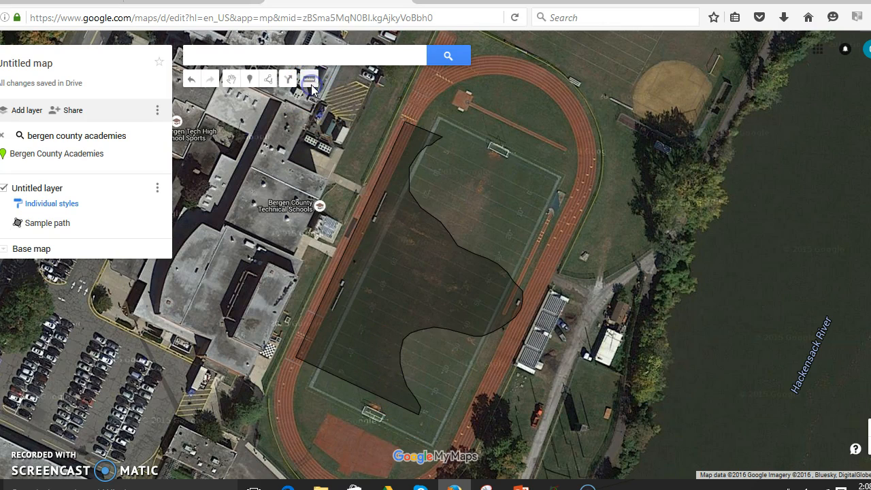
pyautogui.click(419, 414)
pyautogui.moveTo(525, 173); pyautogui.dragTo(462, 360)
pyautogui.click(474, 374)
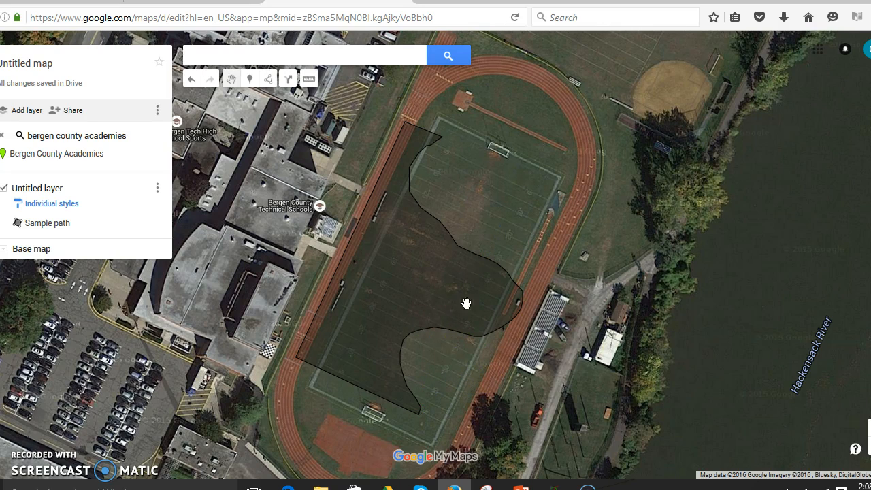
pyautogui.click(418, 416)
# Step: Measure from the curve's lower end parallel to the sideline, and across to the first bend nearest the school
pyautogui.click(312, 81)
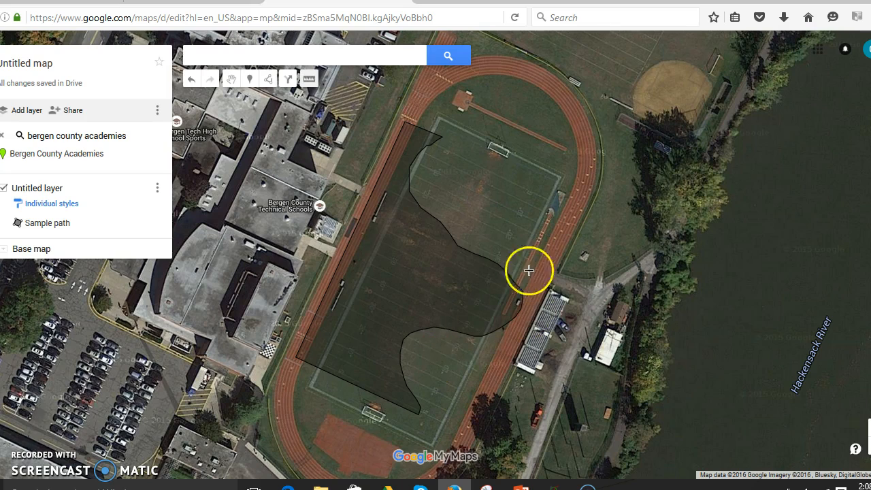
pyautogui.click(312, 81)
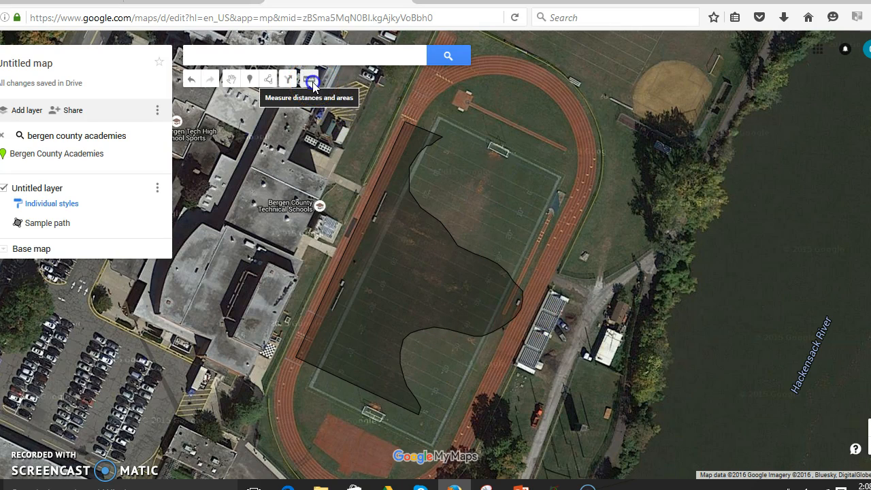
pyautogui.click(419, 414)
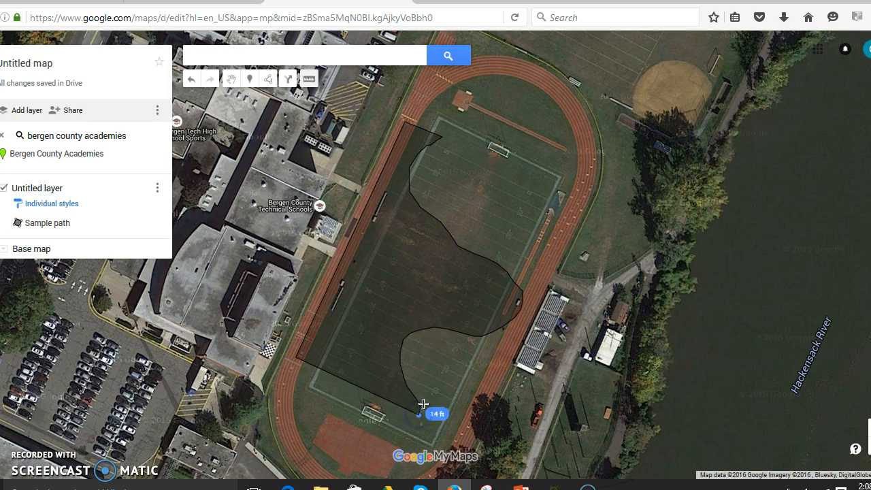
pyautogui.click(443, 362)
pyautogui.click(421, 355)
pyautogui.click(442, 358)
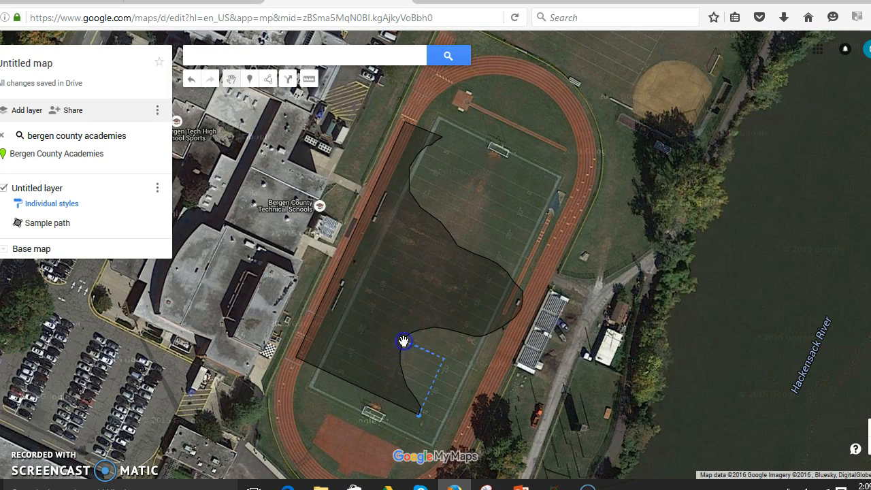
pyautogui.press('Escape')
pyautogui.click(405, 285)
pyautogui.press('Escape')
# Step: Measure from the curve's lower end parallel to the sideline, and across to the outermost bend near the bleachers
pyautogui.click(310, 80)
pyautogui.click(426, 429)
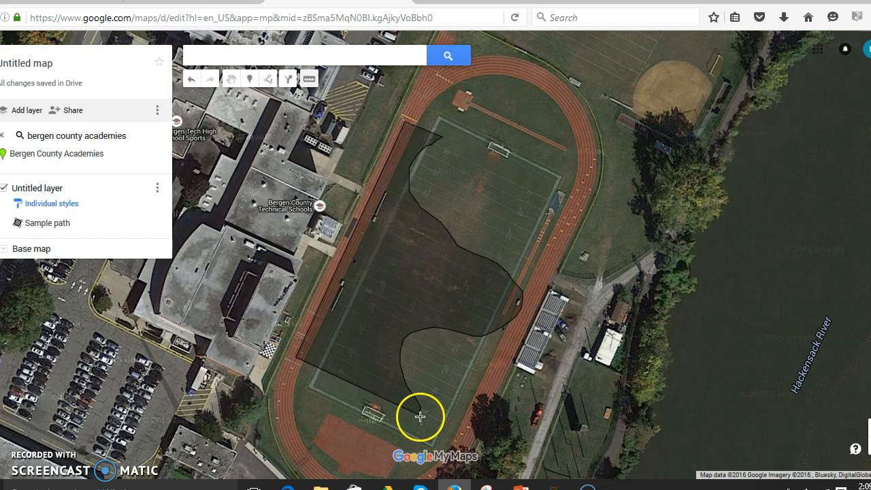
pyautogui.click(418, 415)
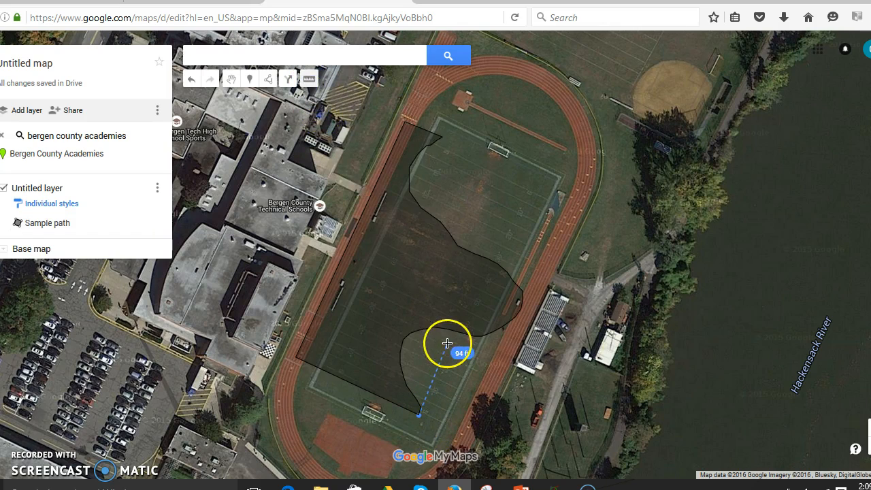
pyautogui.click(475, 291)
pyautogui.click(520, 304)
pyautogui.click(517, 265)
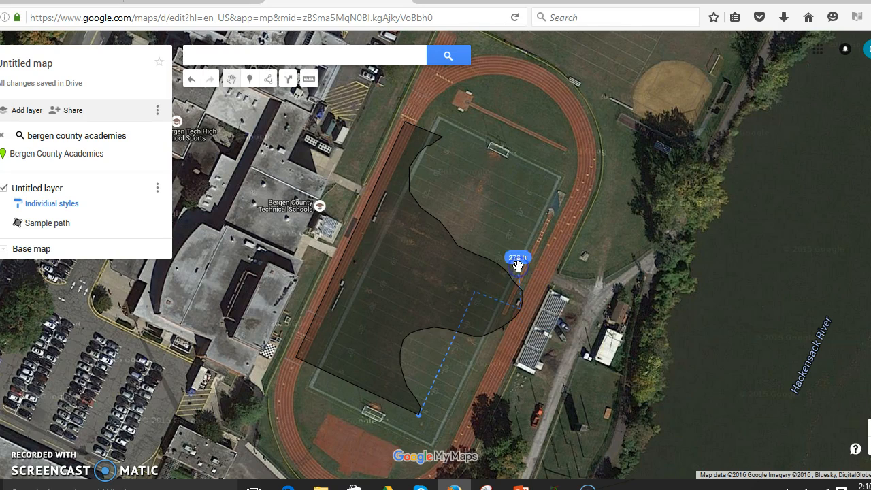
pyautogui.click(497, 254)
# Step: Measure from the curve's lower end parallel to the sideline, and across to the upper bend nearest the school
pyautogui.click(309, 80)
pyautogui.click(419, 414)
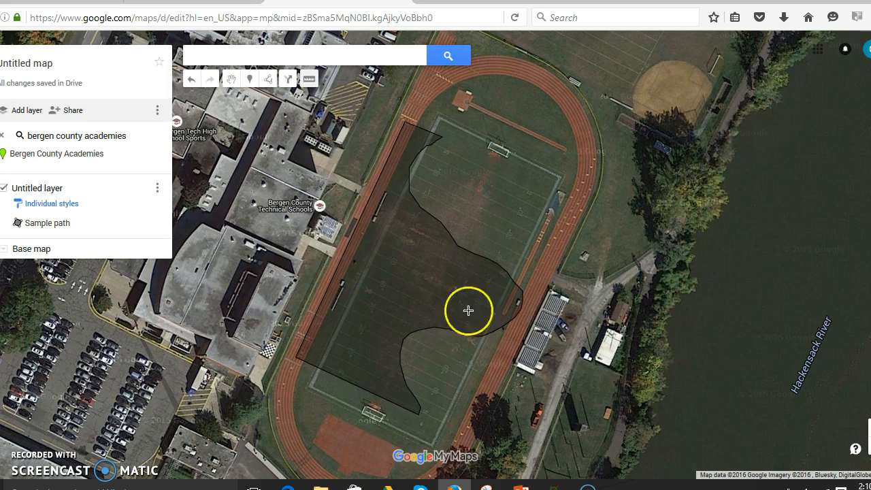
pyautogui.click(513, 210)
pyautogui.click(438, 164)
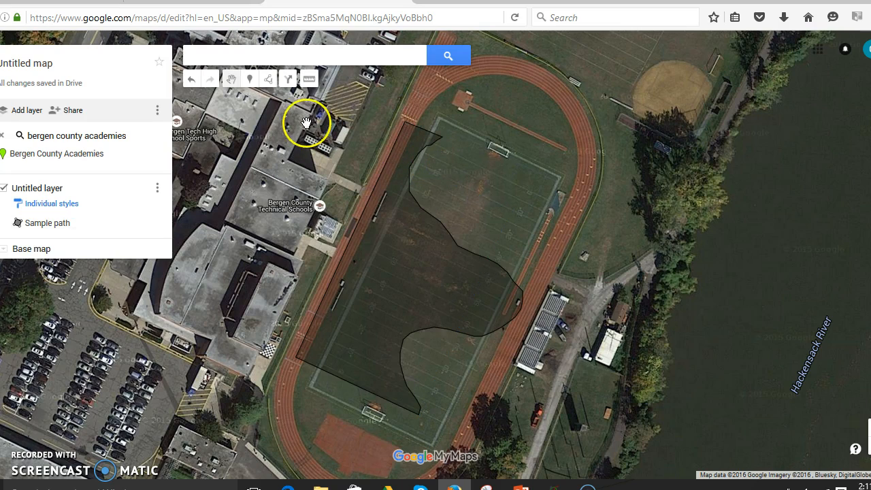
# Step: Measure from the curve's lower end parallel to the sideline, and across to the curve's upper endpoint
pyautogui.click(308, 82)
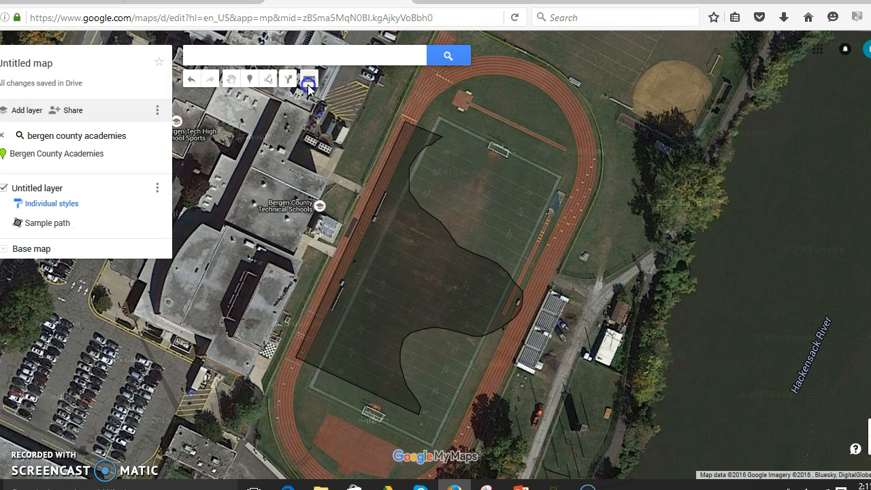
pyautogui.click(420, 415)
pyautogui.click(520, 177)
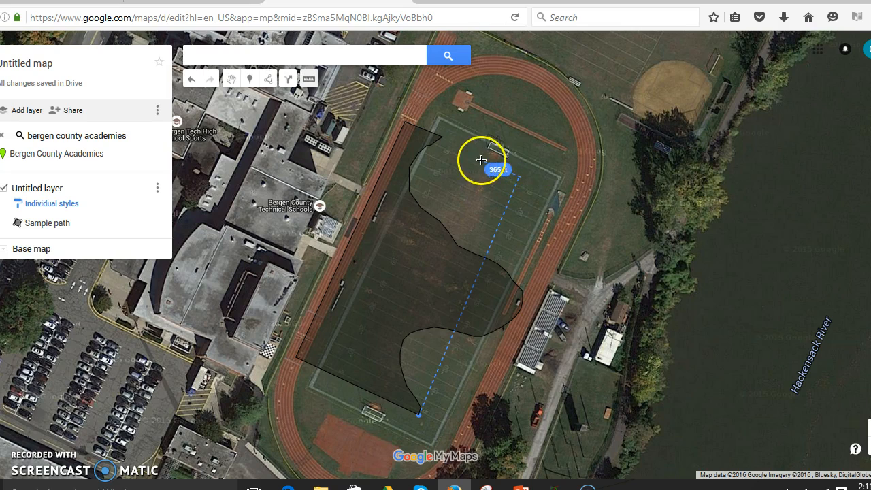
pyautogui.click(441, 145)
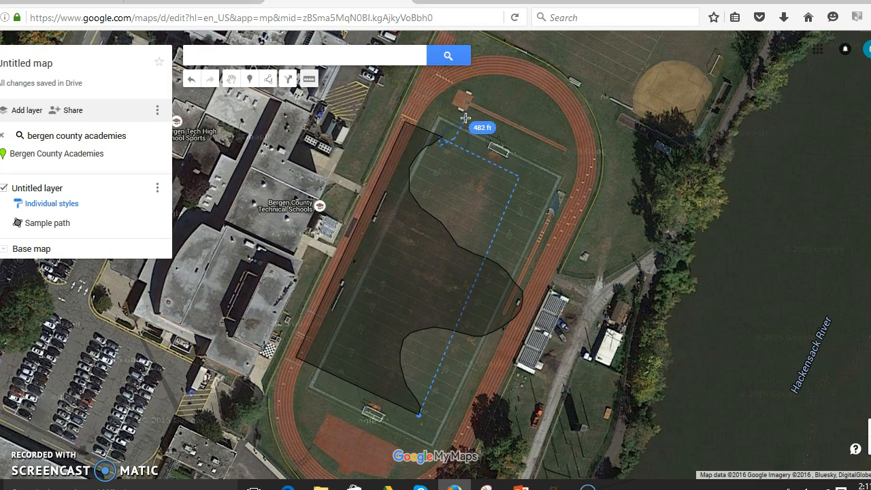
pyautogui.press('Escape')
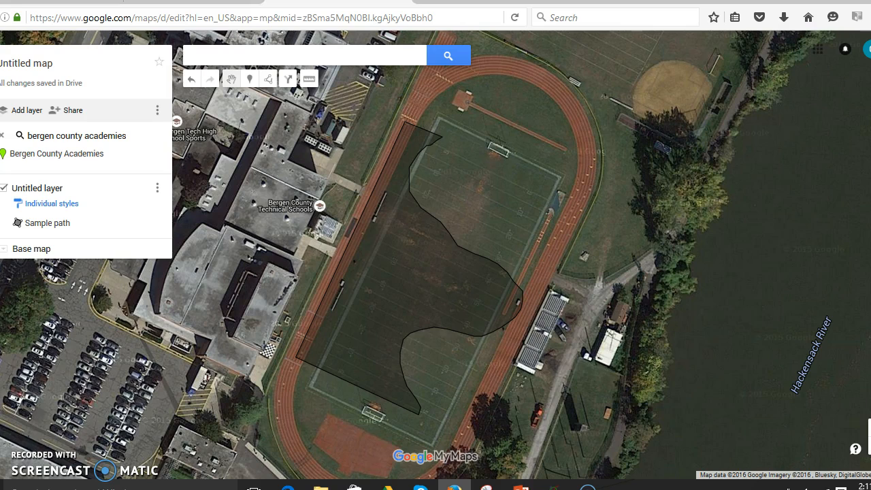
# Step: Switch to the PowerPoint slide of the rotated path with coordinates and position the Graph window beside the path
pyautogui.click(521, 486)
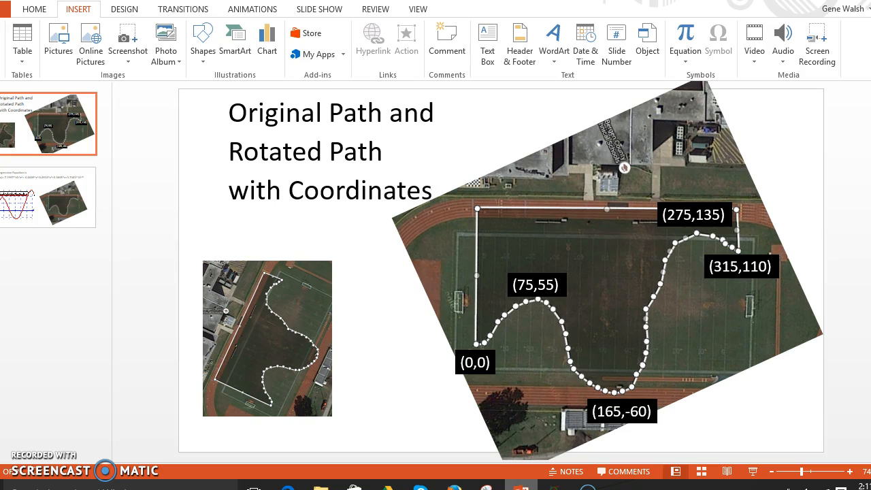
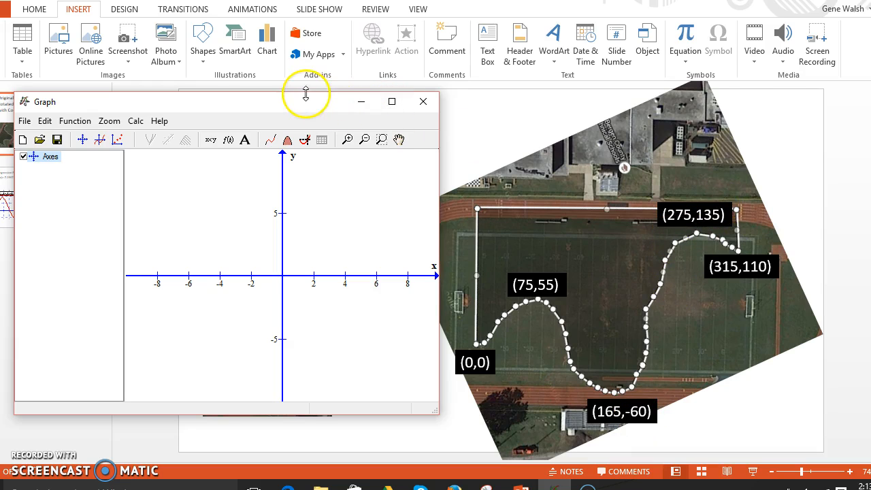
pyautogui.moveTo(288, 105); pyautogui.dragTo(313, 103)
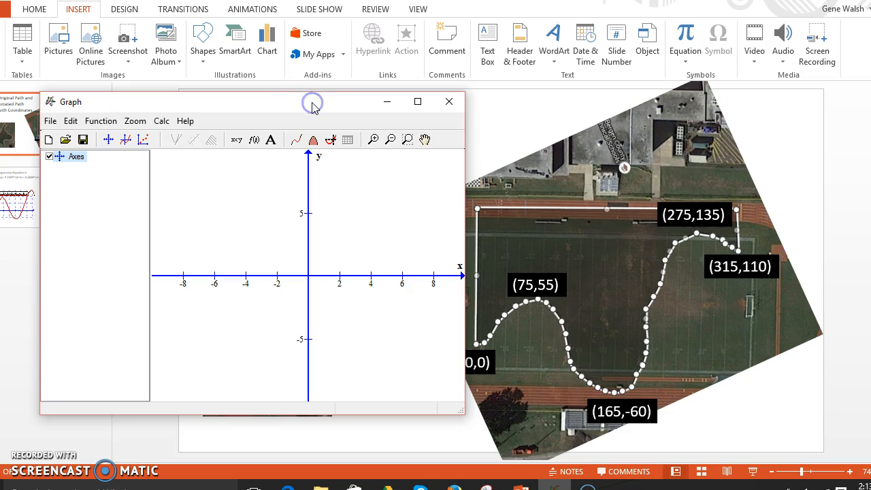
pyautogui.click(175, 122)
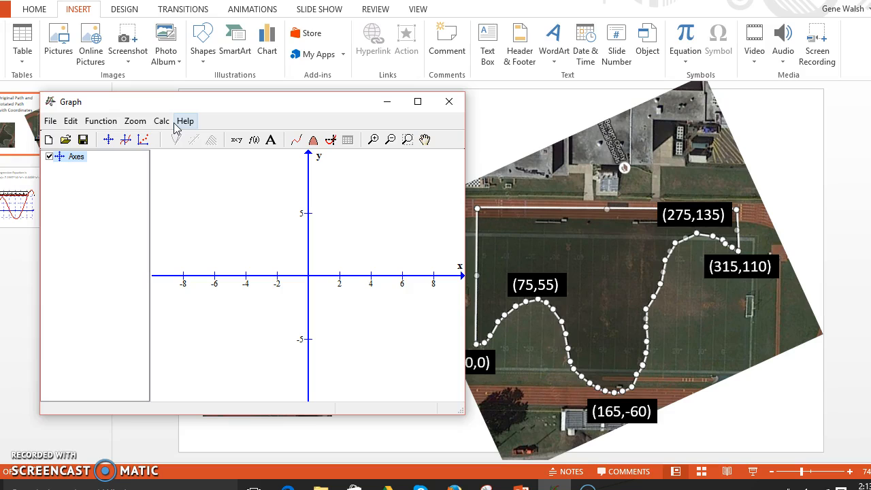
# Step: Edit the graph's axes to set the x-axis range from -50 to 365 and show its grid
pyautogui.click(79, 160)
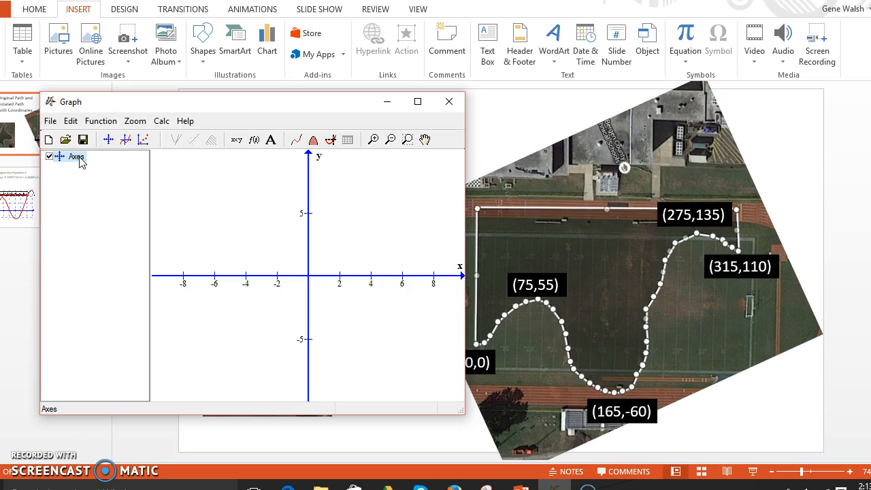
pyautogui.rightClick(75, 158)
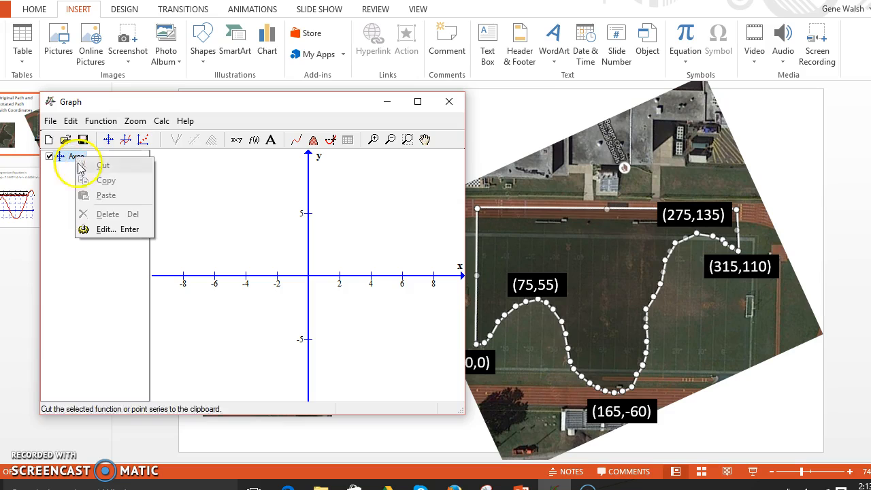
pyautogui.click(102, 229)
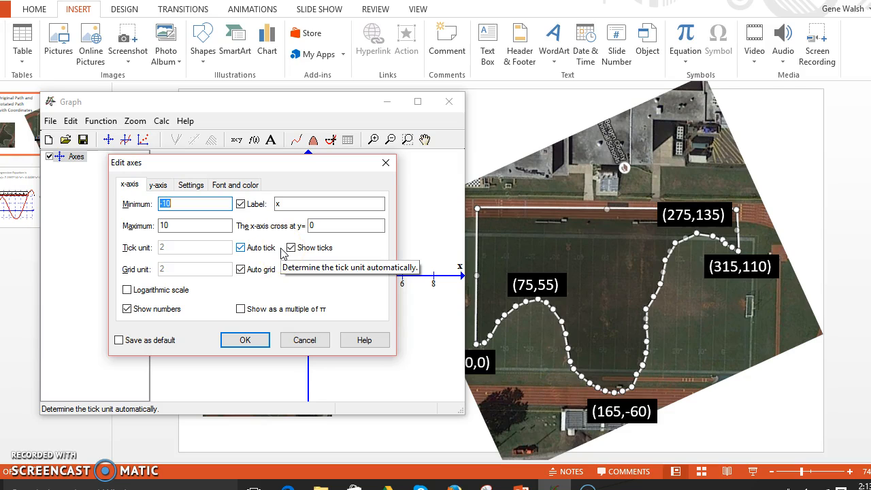
pyautogui.click(215, 276)
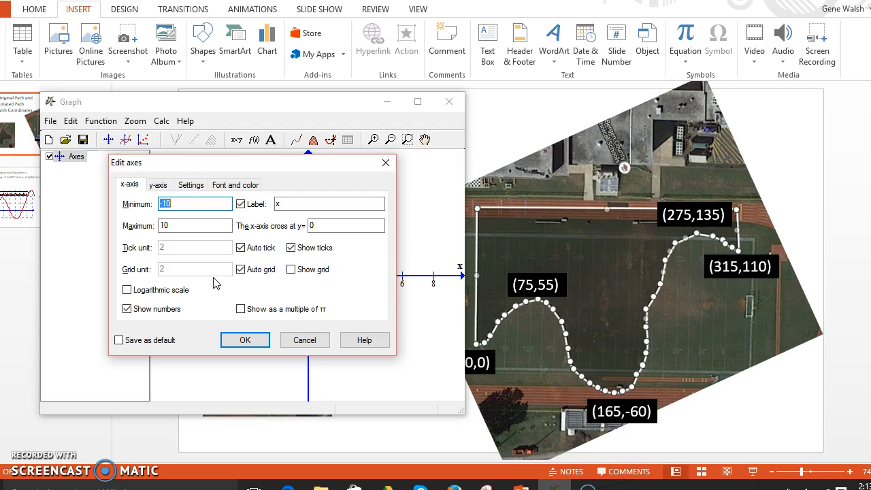
pyautogui.doubleClick(174, 204)
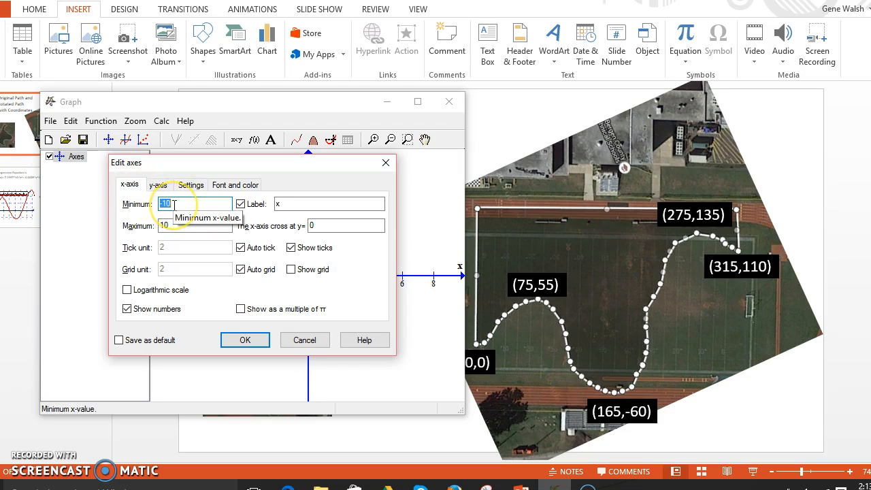
pyautogui.write('-')
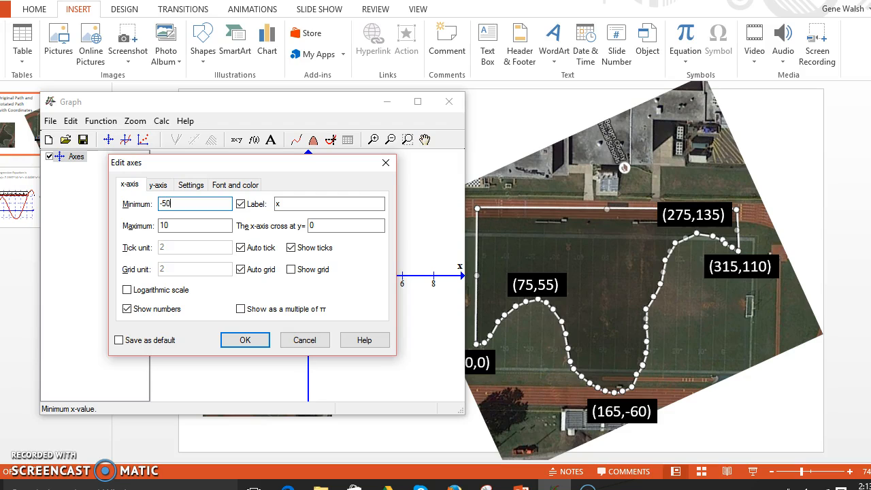
pyautogui.click(174, 224)
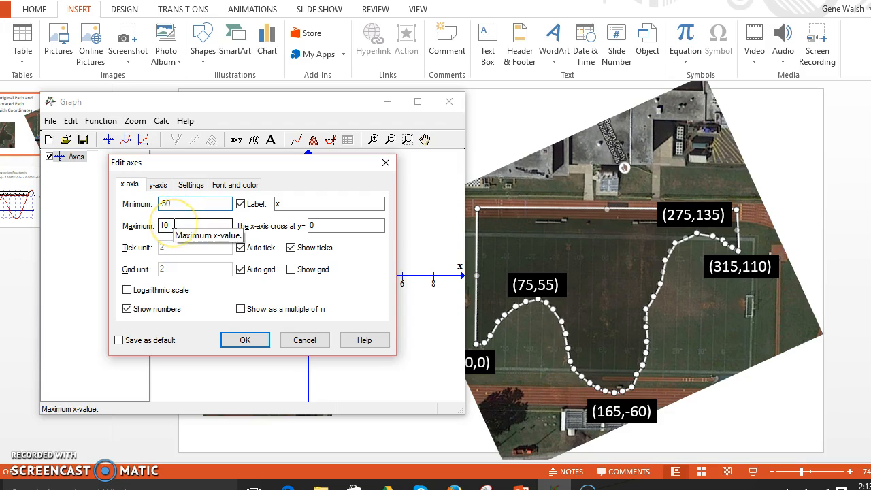
pyautogui.doubleClick(175, 225)
pyautogui.write('365')
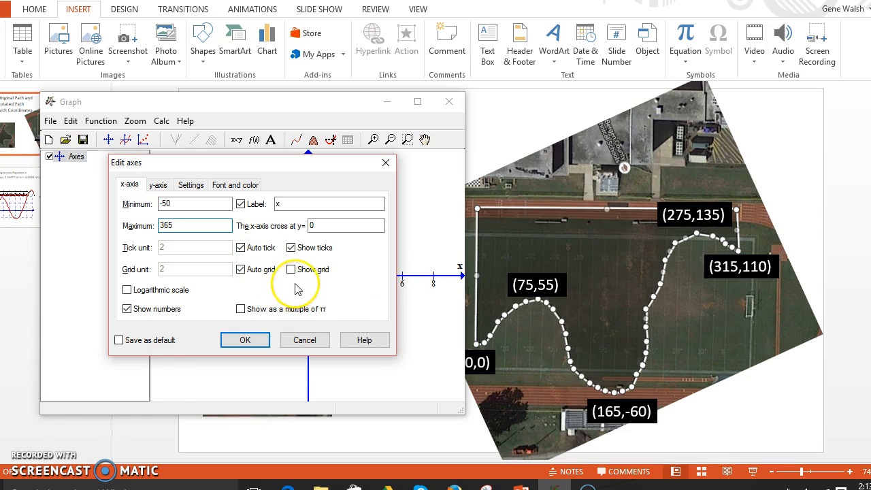
pyautogui.click(292, 271)
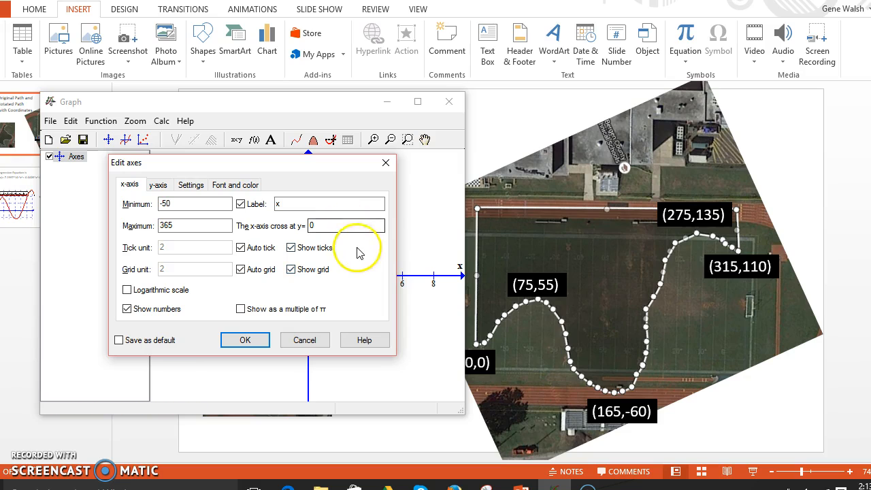
# Step: Set the y-axis range from -110 to 185, look over the general and font settings, and apply the axes changes
pyautogui.click(159, 185)
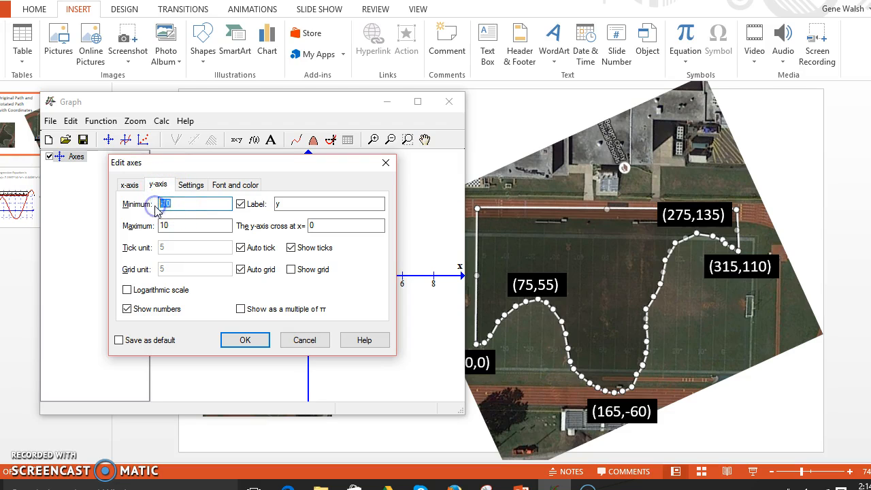
pyautogui.write('-')
pyautogui.moveTo(171, 226); pyautogui.dragTo(157, 226)
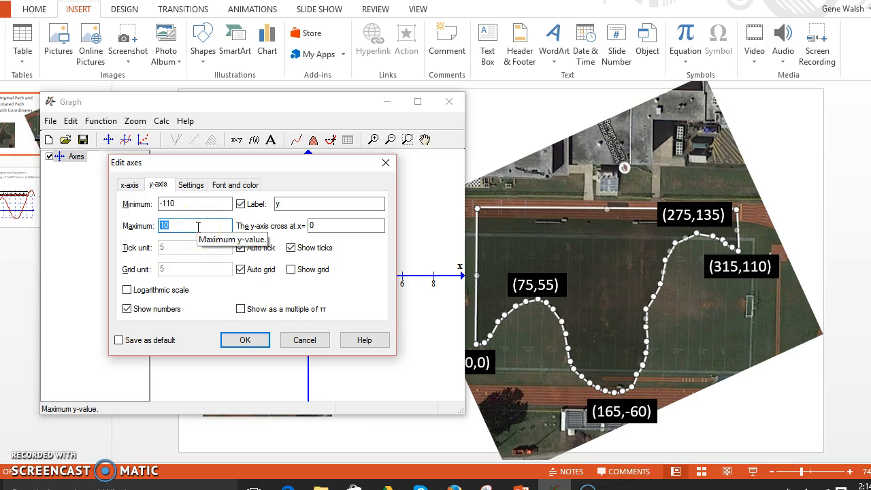
pyautogui.write('185')
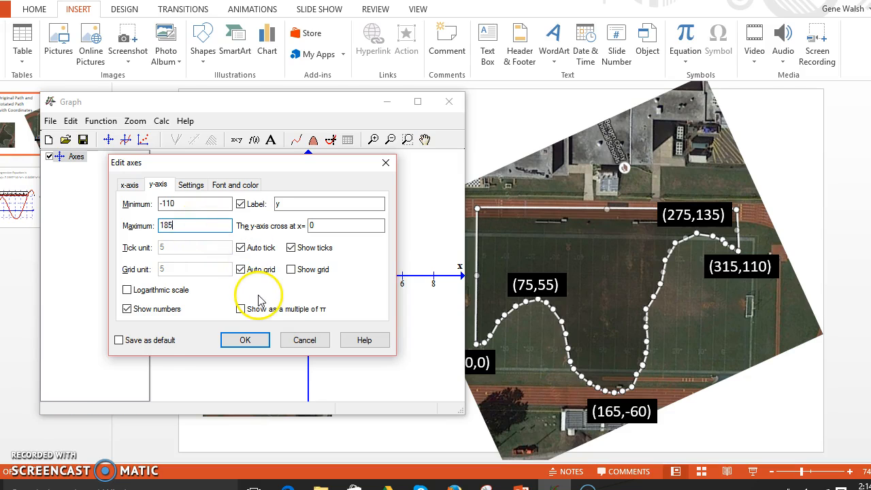
pyautogui.click(193, 185)
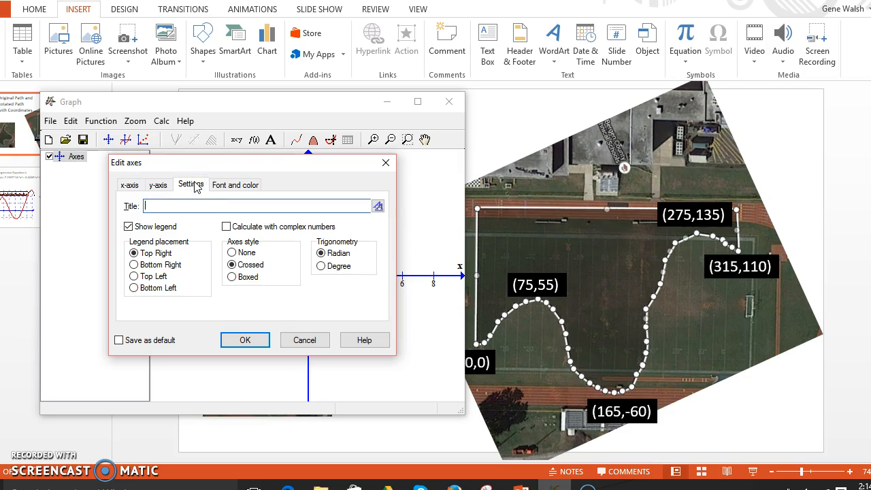
pyautogui.click(179, 255)
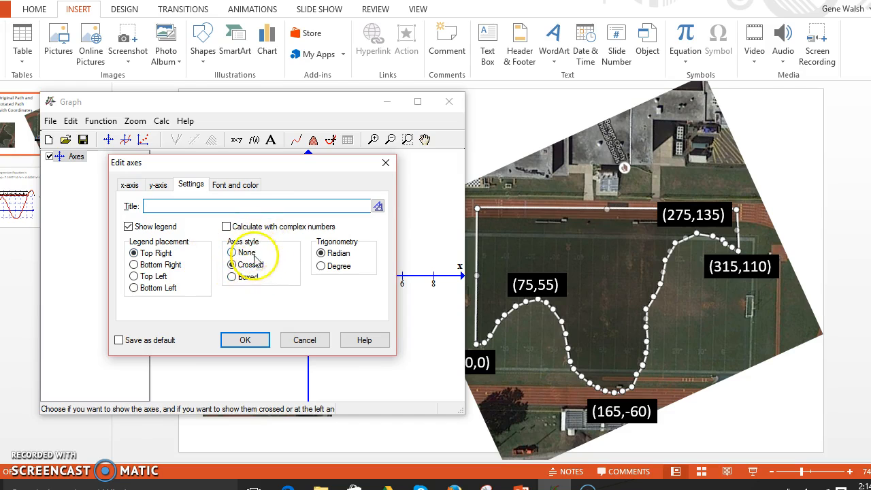
pyautogui.click(240, 185)
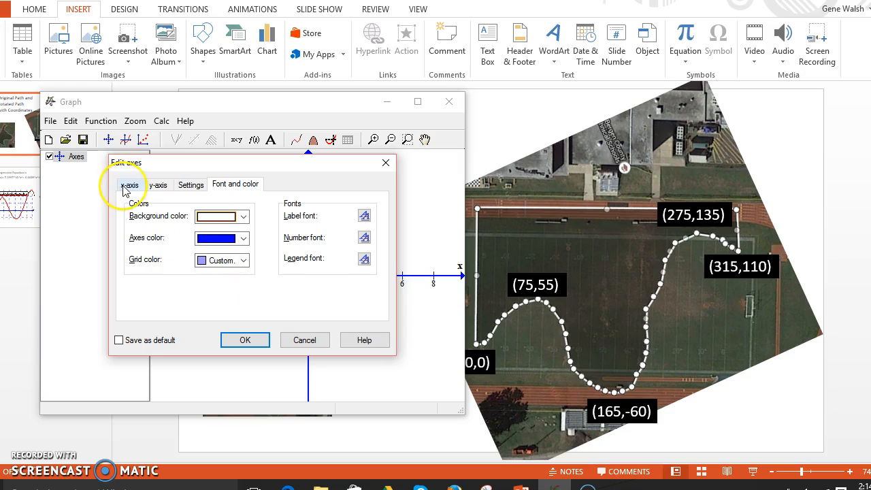
pyautogui.click(233, 339)
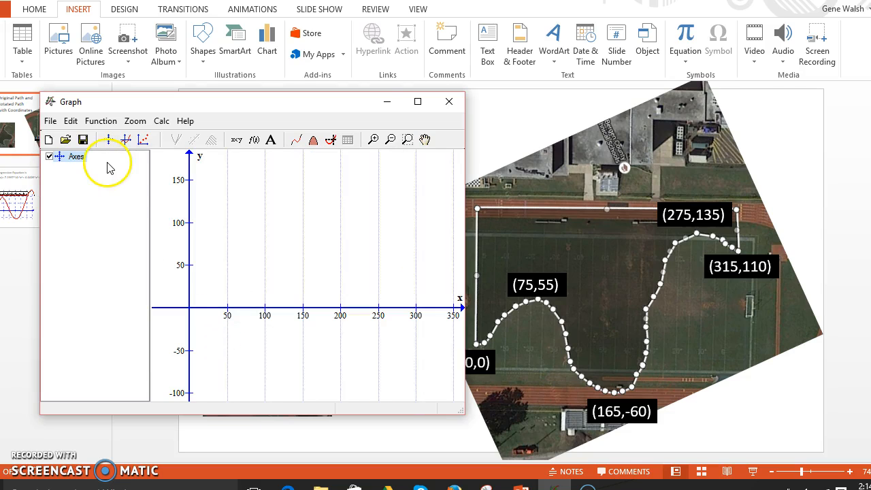
# Step: Edit the graph's axes to show the y-axis grid lines and apply the change
pyautogui.rightClick(83, 158)
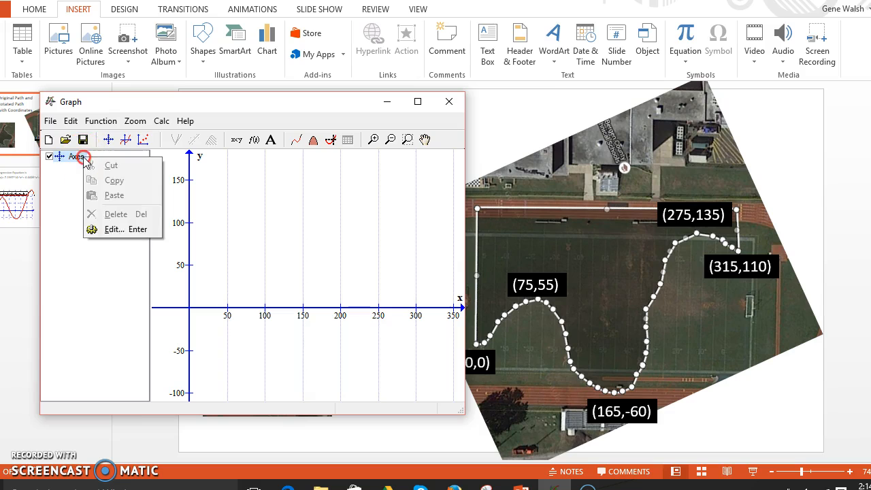
pyautogui.click(111, 231)
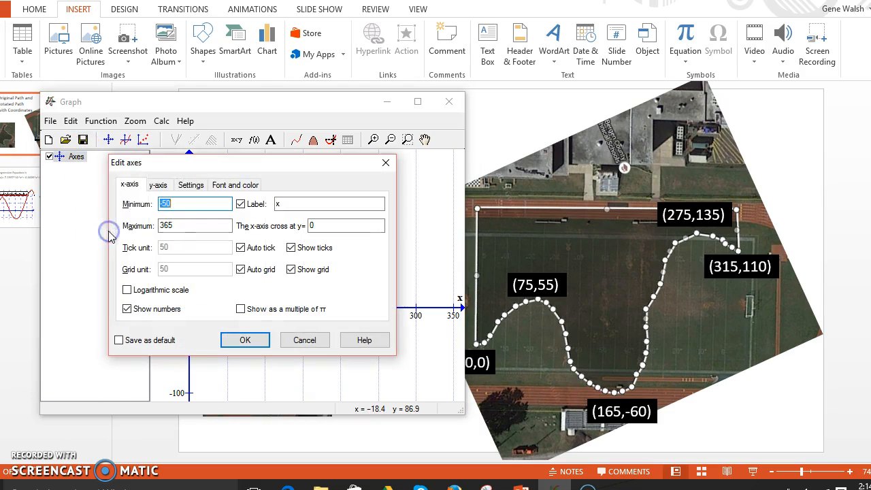
pyautogui.click(160, 185)
pyautogui.click(292, 272)
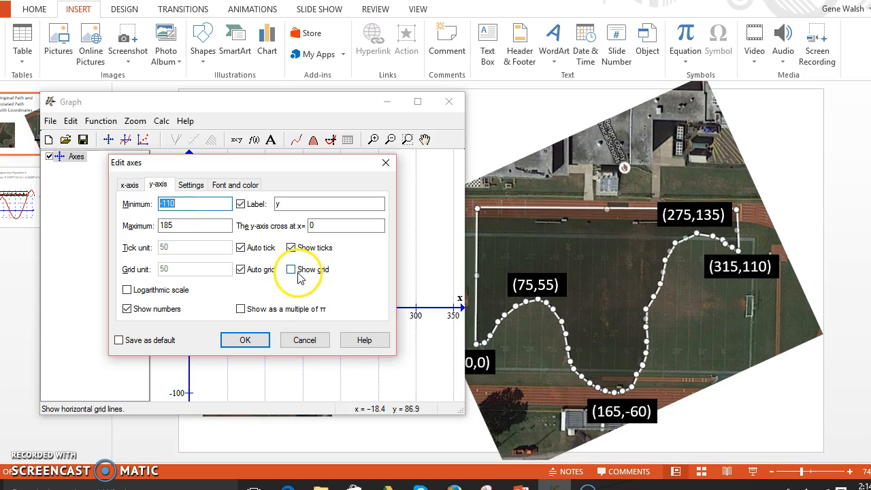
pyautogui.click(248, 340)
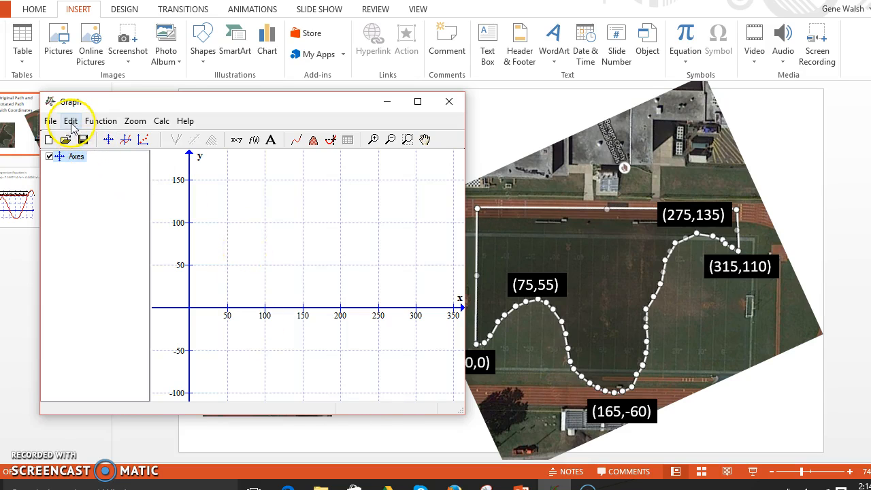
# Step: Insert a new point series and enter its first two points, (0,0) and (75,55)
pyautogui.click(94, 123)
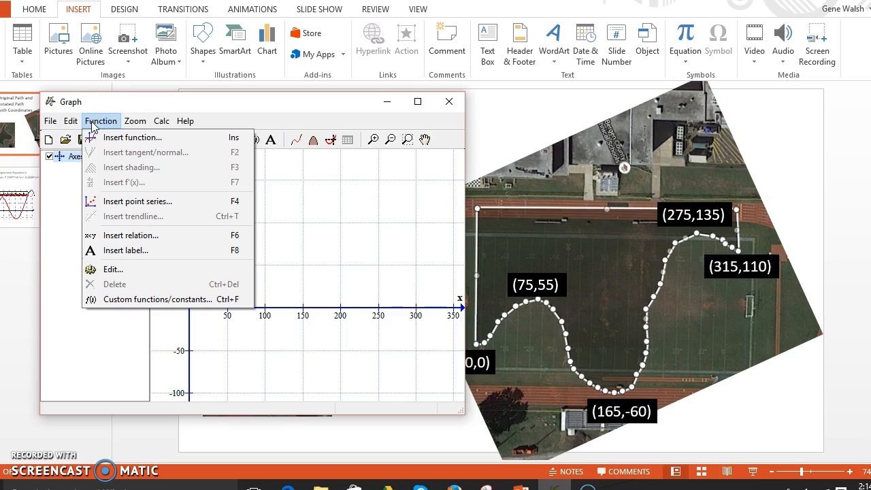
pyautogui.click(142, 204)
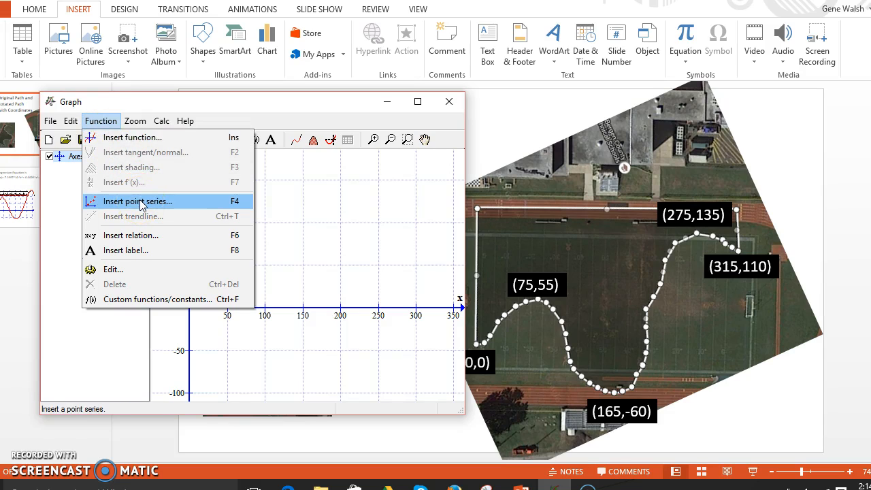
pyautogui.click(141, 204)
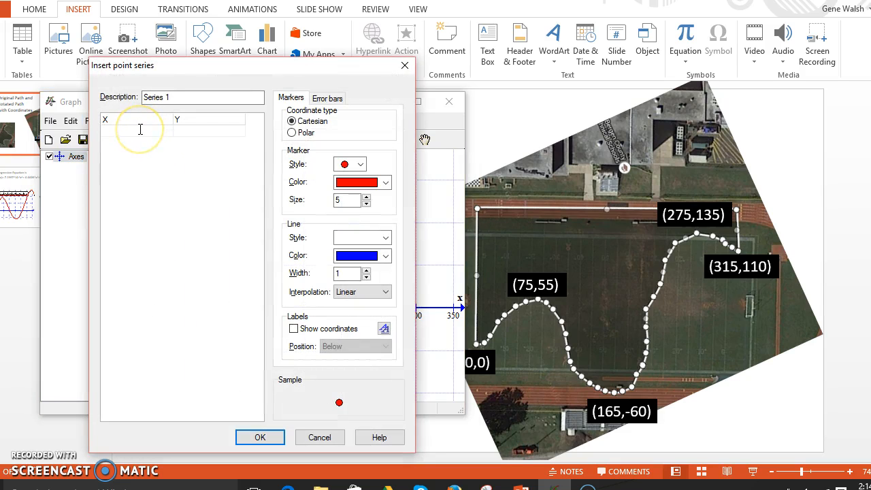
pyautogui.press('Tab')
pyautogui.write('0')
pyautogui.press('Tab')
pyautogui.write('75')
pyautogui.press('Tab')
pyautogui.write('55')
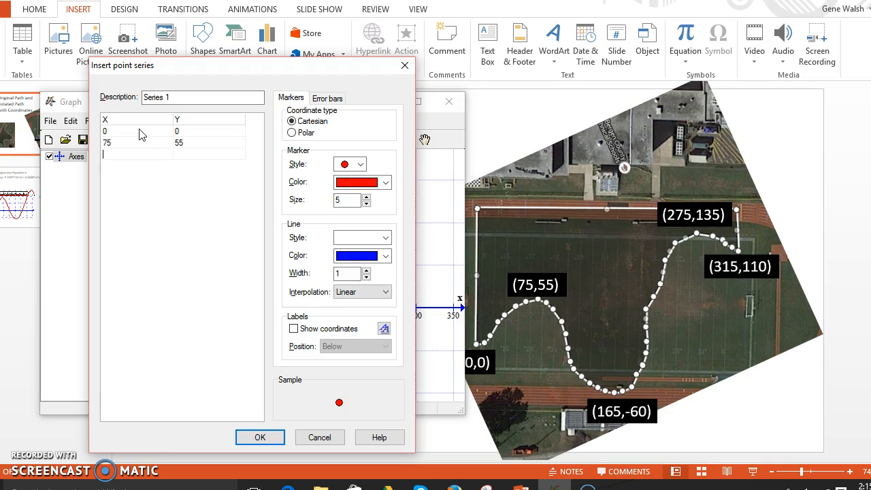
# Step: Complete the point series with (165,-60), (275,135) and (315,110), and move the legend to the plot's upper-left corner
pyautogui.write('1')
pyautogui.write('275')
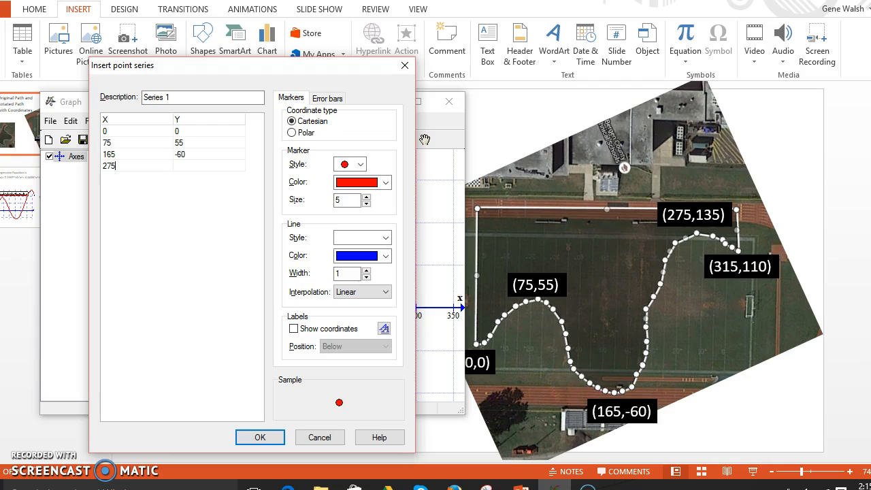
pyautogui.write('13')
pyautogui.write('3')
pyautogui.write('110')
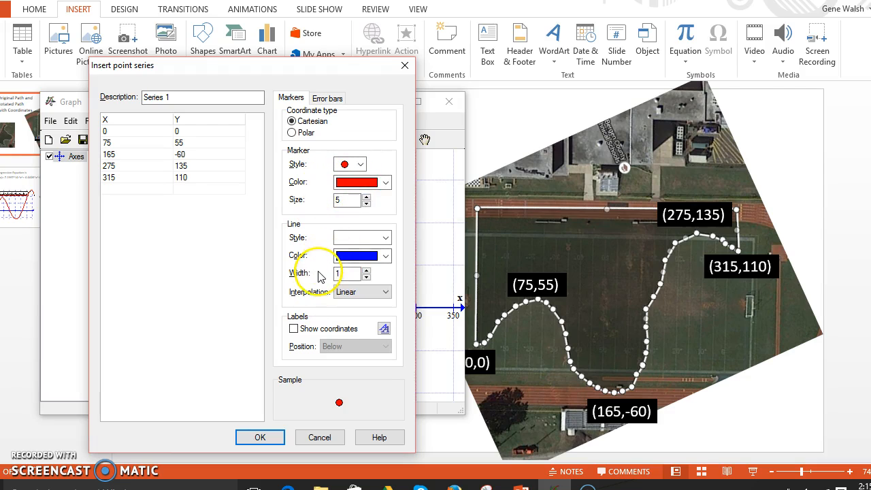
pyautogui.click(274, 436)
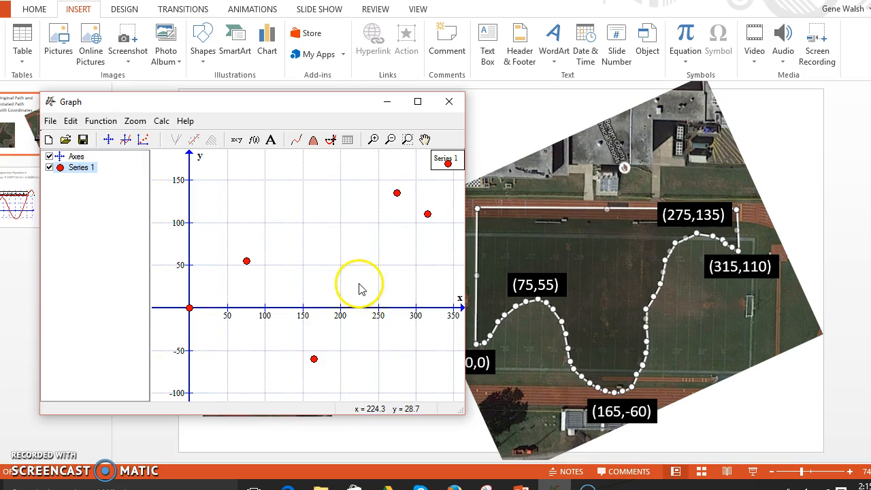
pyautogui.moveTo(435, 164); pyautogui.dragTo(161, 170)
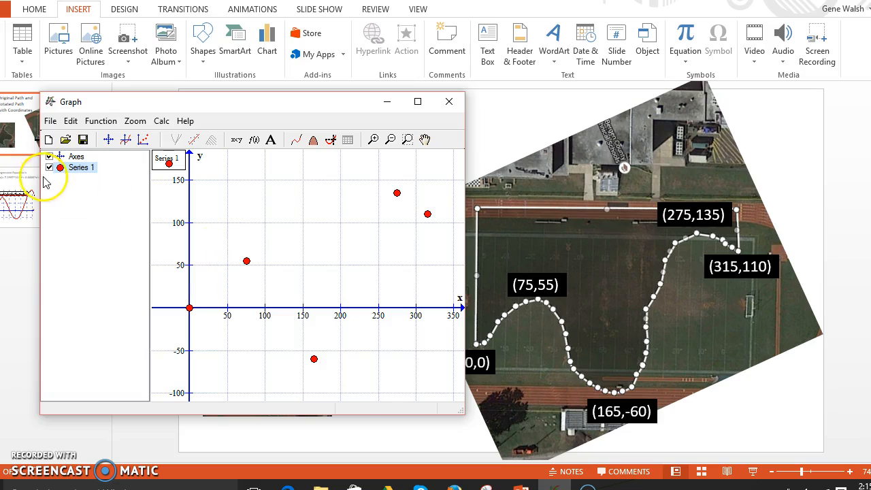
# Step: Start a trendline for the point series and set it to a polynomial of order 4
pyautogui.click(72, 170)
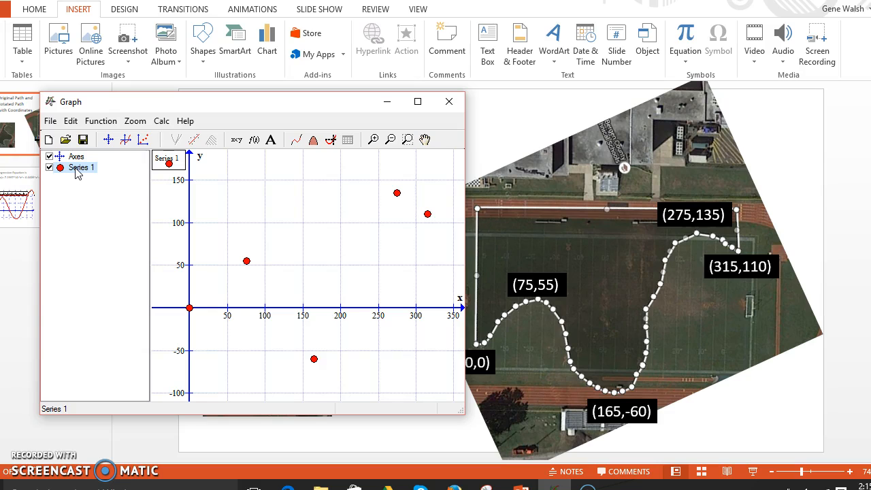
pyautogui.rightClick(76, 172)
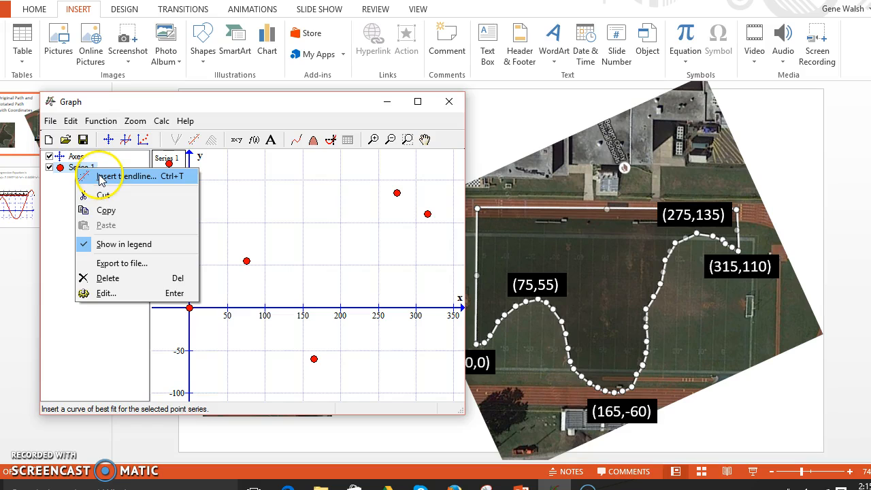
pyautogui.click(101, 178)
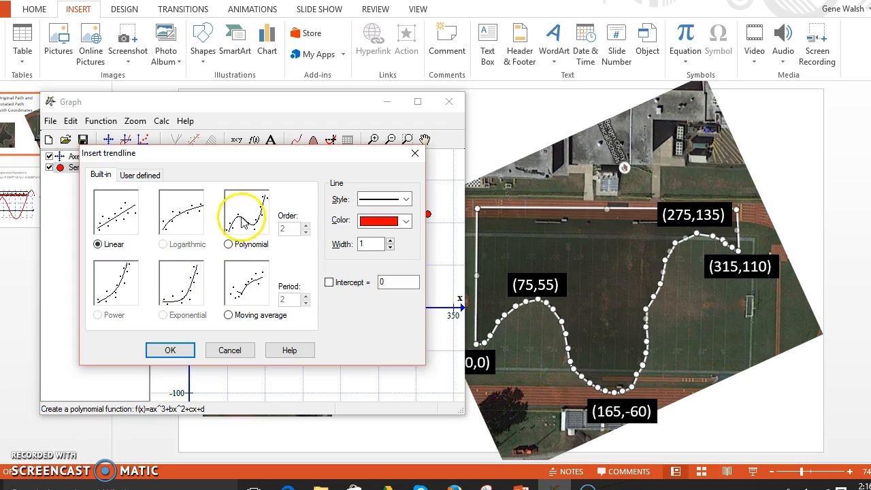
pyautogui.click(289, 248)
pyautogui.click(304, 227)
pyautogui.click(229, 244)
pyautogui.click(303, 229)
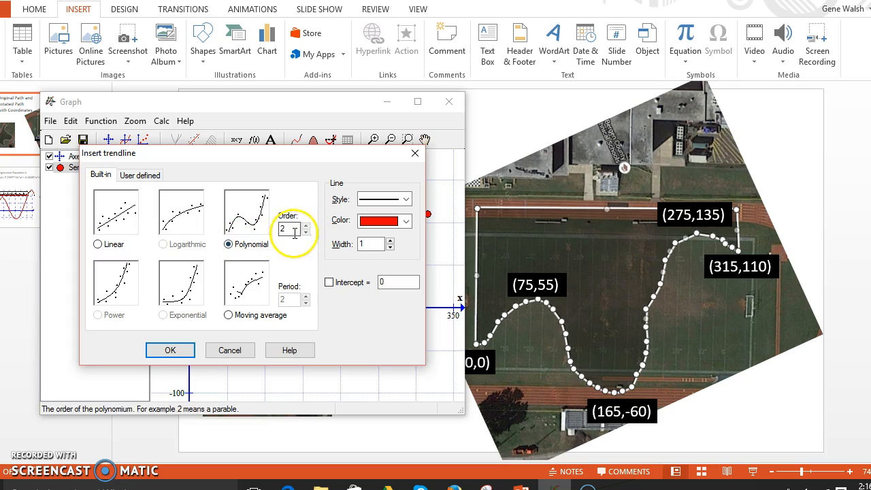
pyautogui.click(306, 226)
pyautogui.click(306, 227)
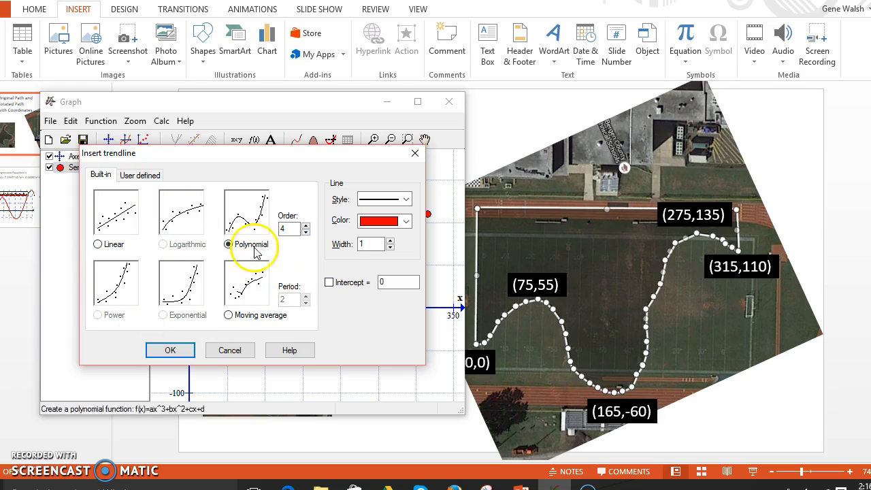
# Step: Look over the user-defined trendline models and insert the fourth-order polynomial trendline
pyautogui.click(149, 176)
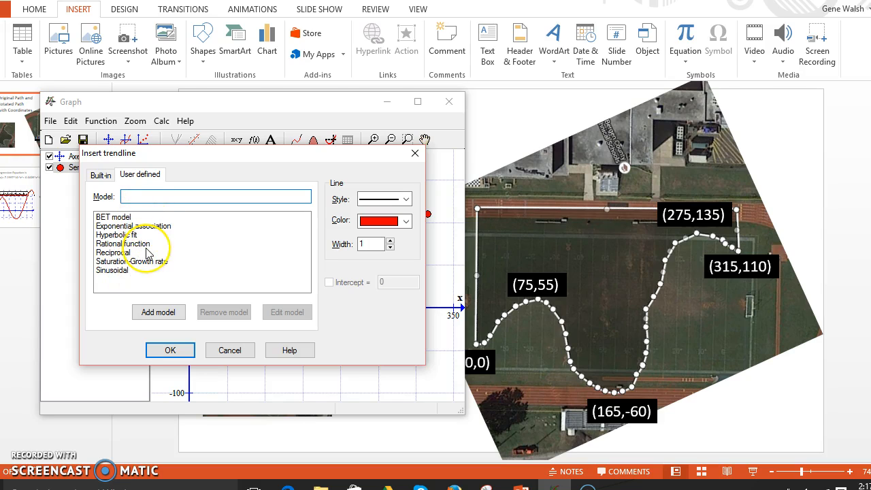
pyautogui.click(102, 175)
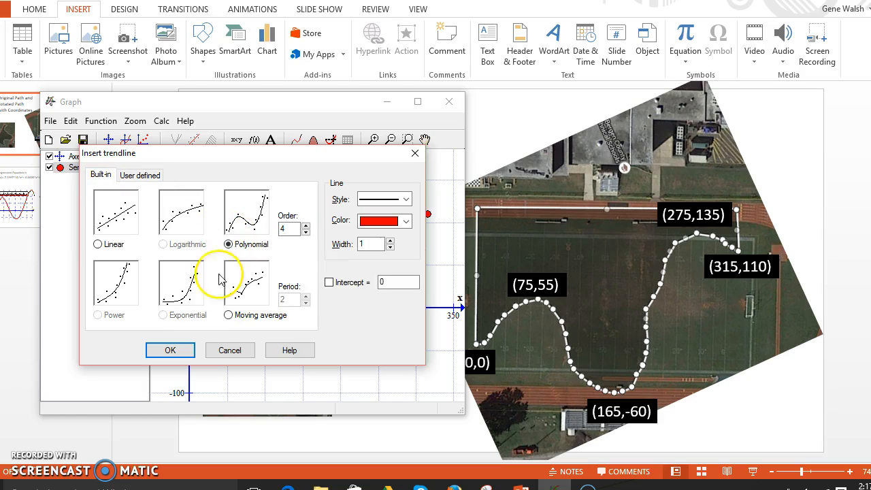
pyautogui.click(171, 351)
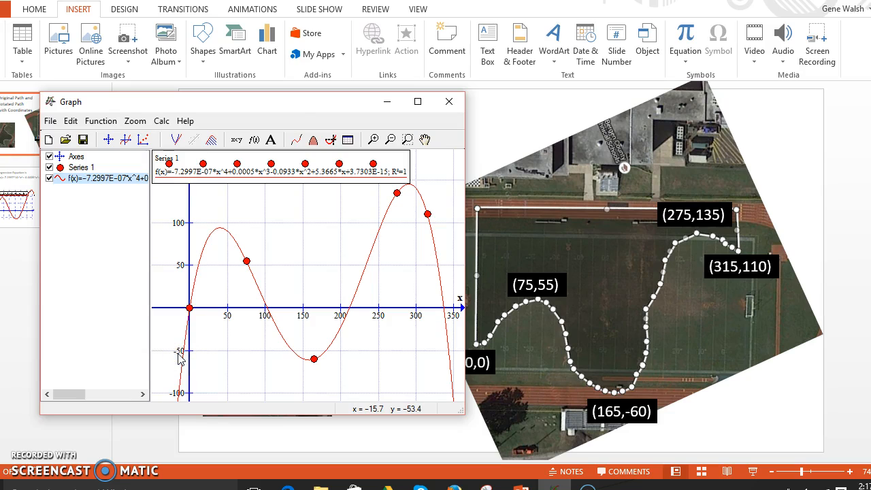
# Step: Move the Graph window clear of the path's origin label and inspect the trendline function's equation and legend text
pyautogui.moveTo(301, 104); pyautogui.dragTo(283, 115)
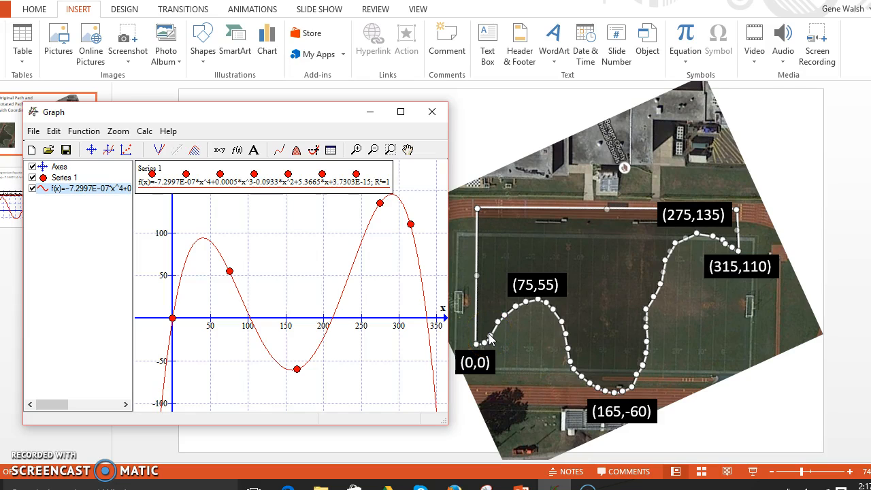
pyautogui.click(106, 190)
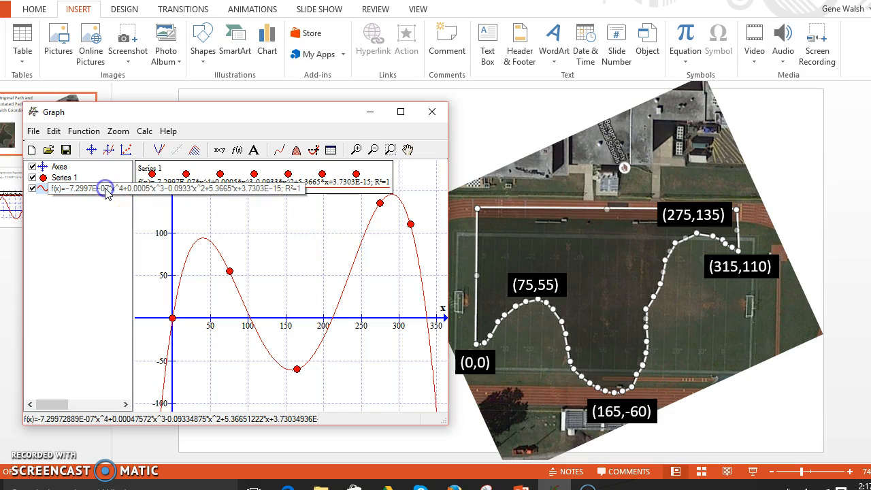
pyautogui.doubleClick(106, 190)
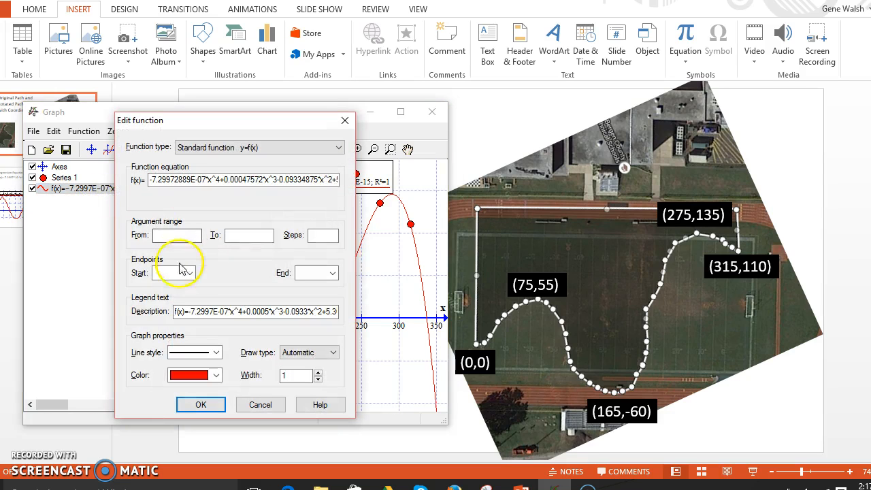
pyautogui.click(178, 310)
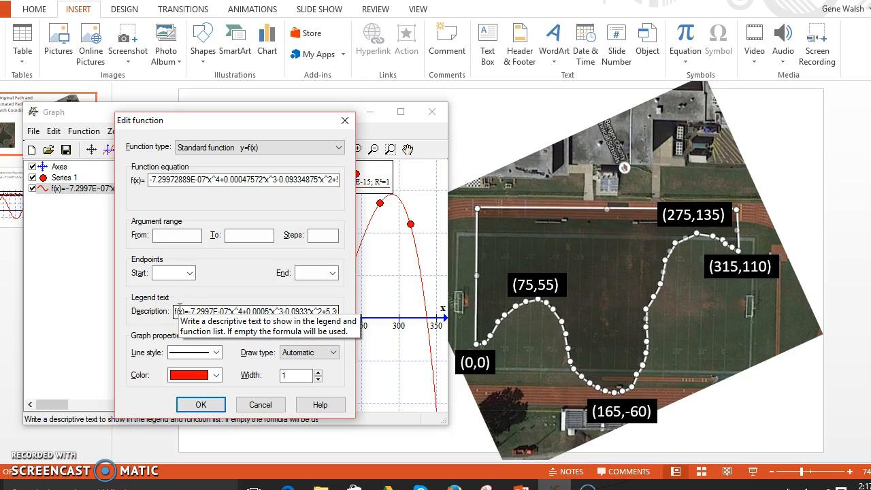
pyautogui.moveTo(178, 309); pyautogui.dragTo(159, 310)
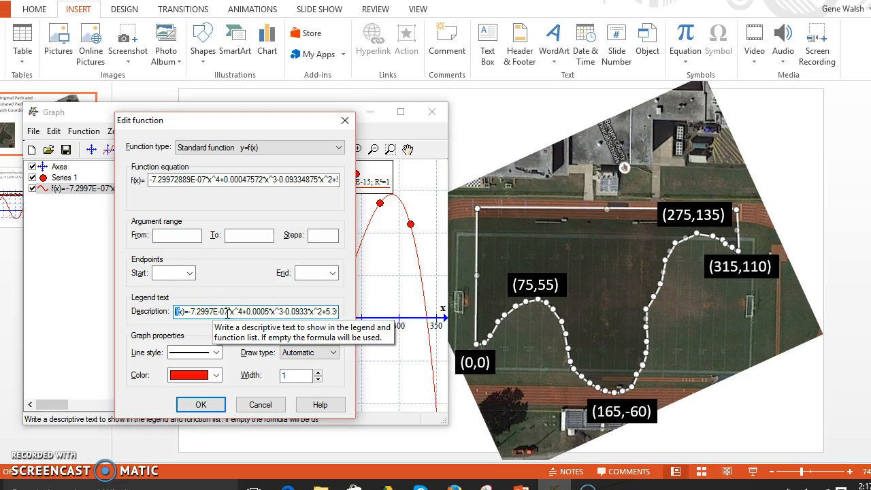
pyautogui.click(225, 312)
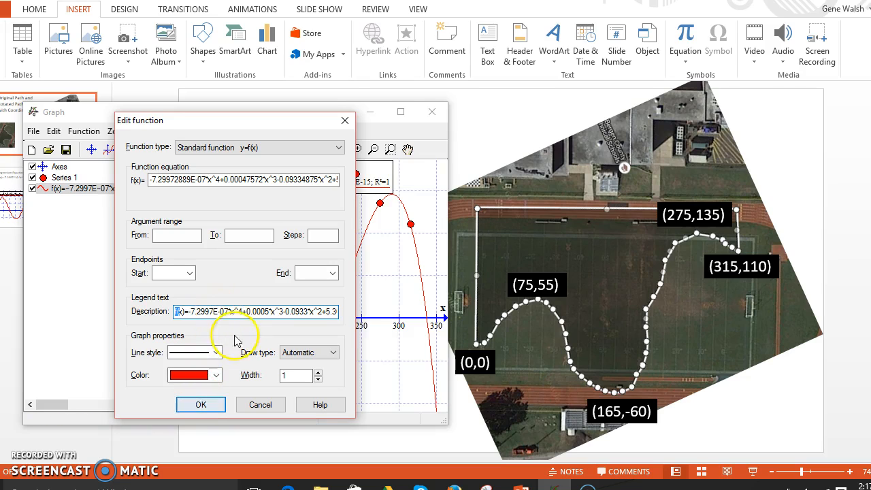
pyautogui.click(197, 408)
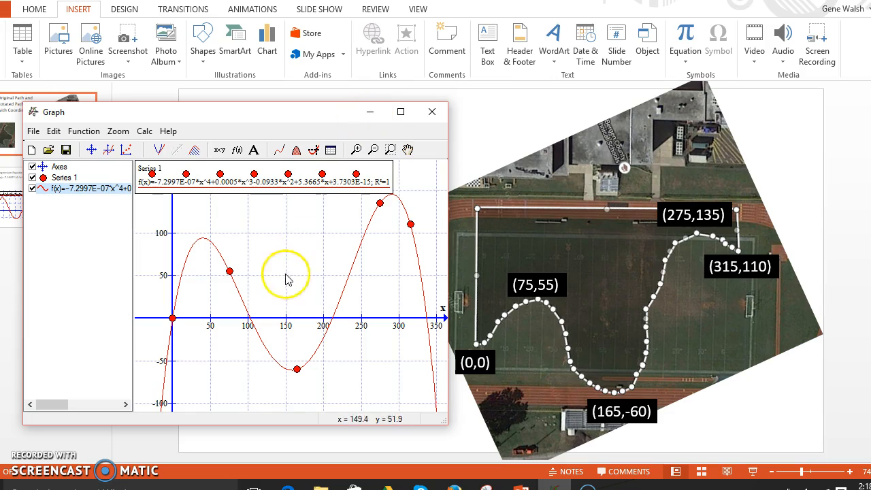
# Step: Check Graph's copy options, minimize its window and show the PowerPoint slide with the regression equation
pyautogui.click(53, 131)
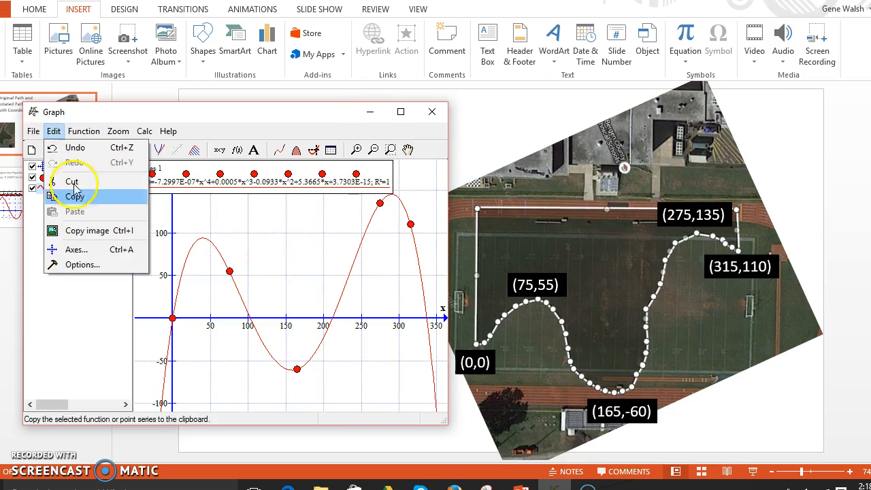
pyautogui.click(151, 115)
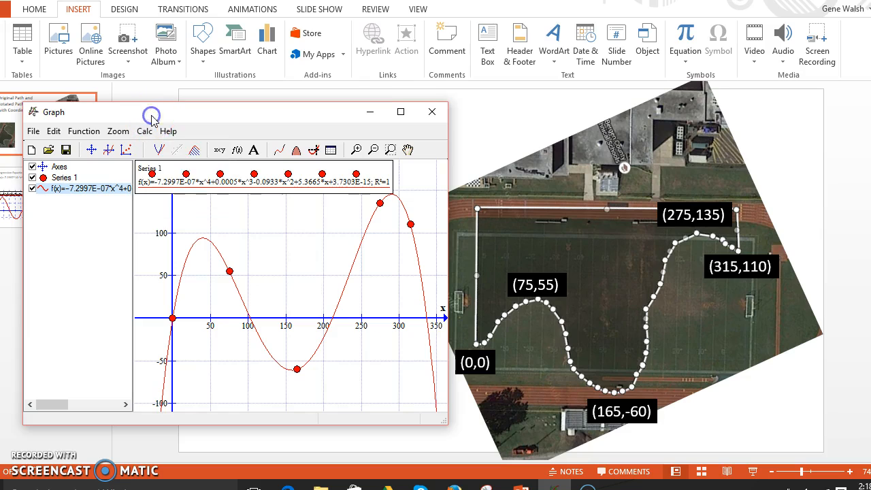
pyautogui.click(369, 120)
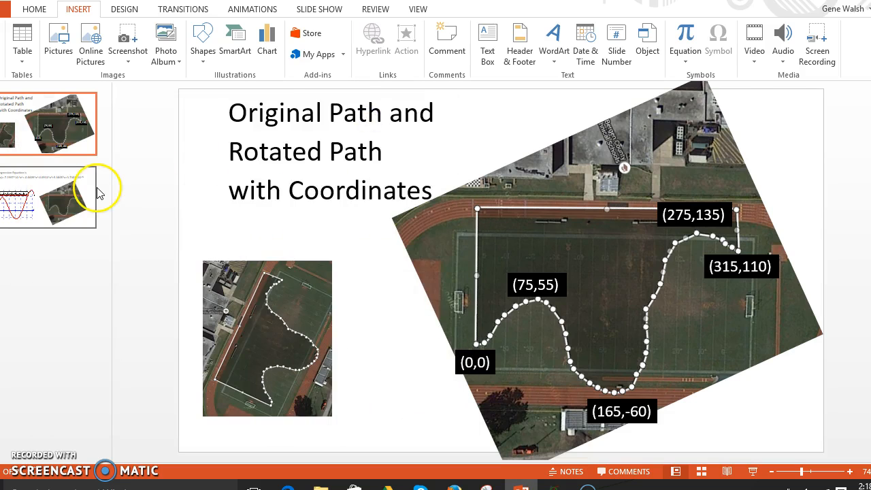
pyautogui.click(97, 191)
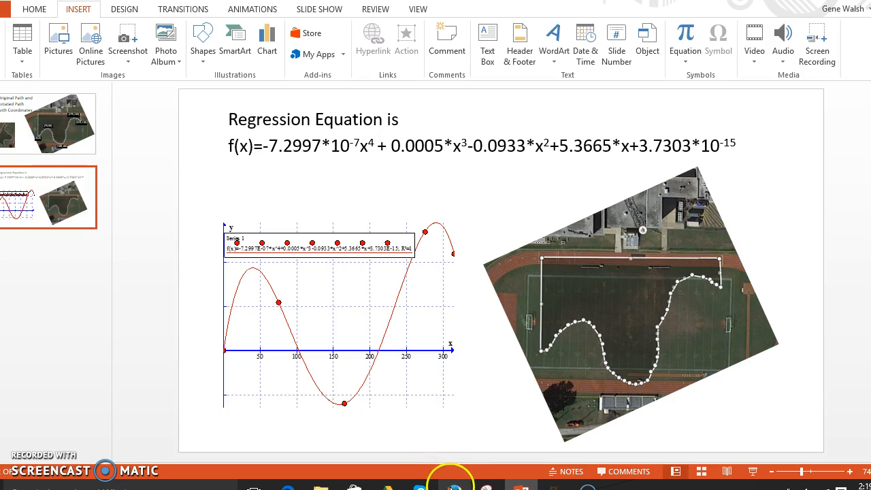
# Step: Switch to the browser window with the Google My Maps sample path
pyautogui.click(452, 482)
pyautogui.click(401, 338)
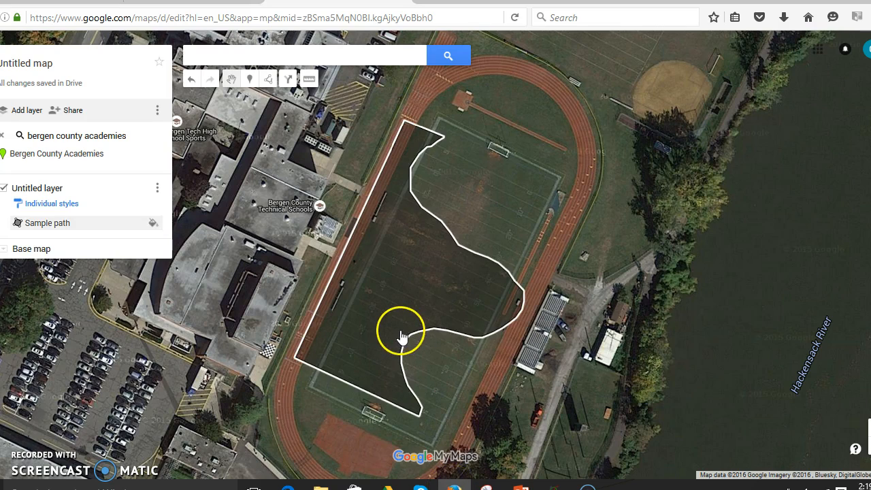